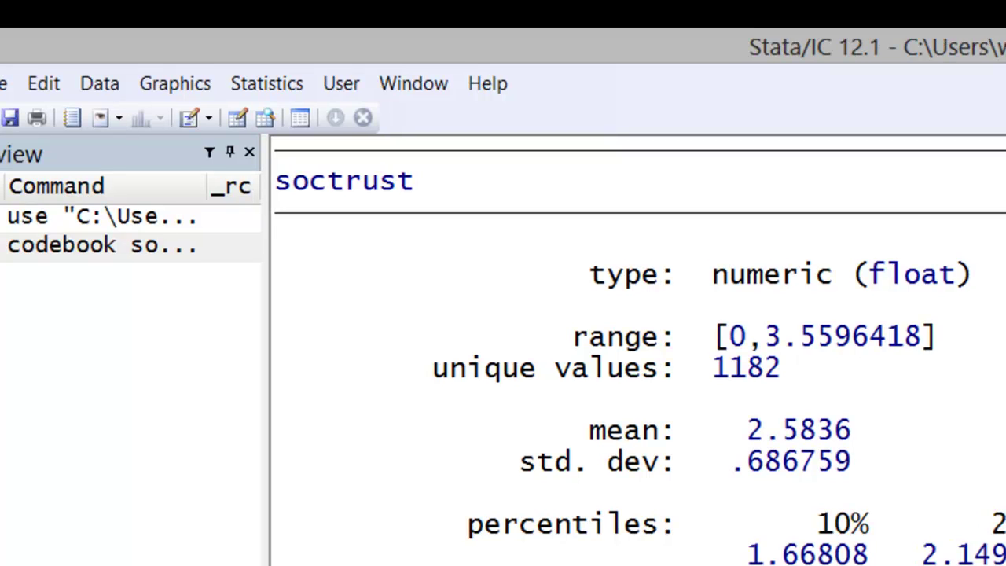
Start a new histogram from the Graphics menu with soctrust as the variable.
click(154, 82)
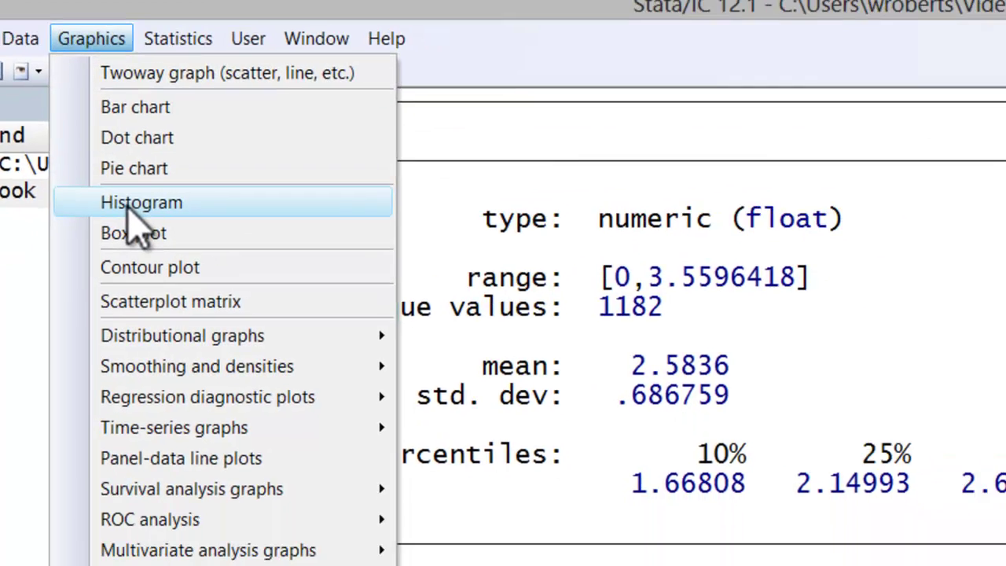
click(217, 259)
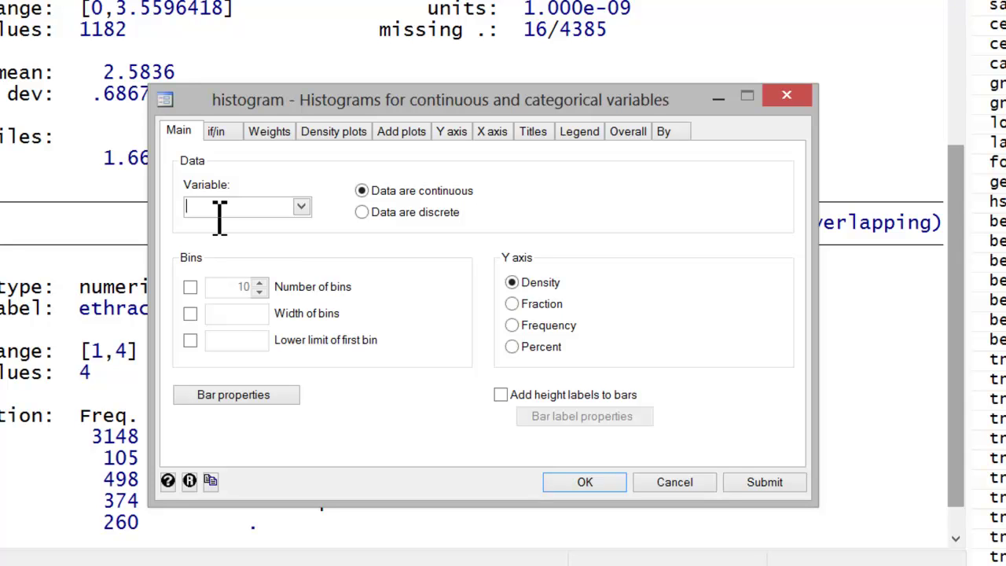
text(soctrust)
Review the if/in and X axis tabs, cancel Reference lines, then go to the By tab.
click(218, 131)
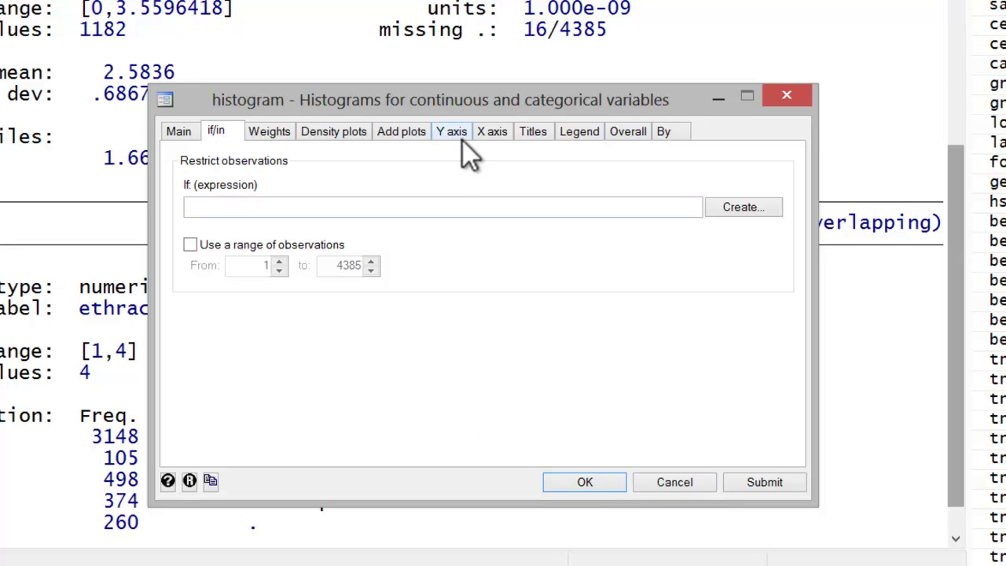
click(488, 132)
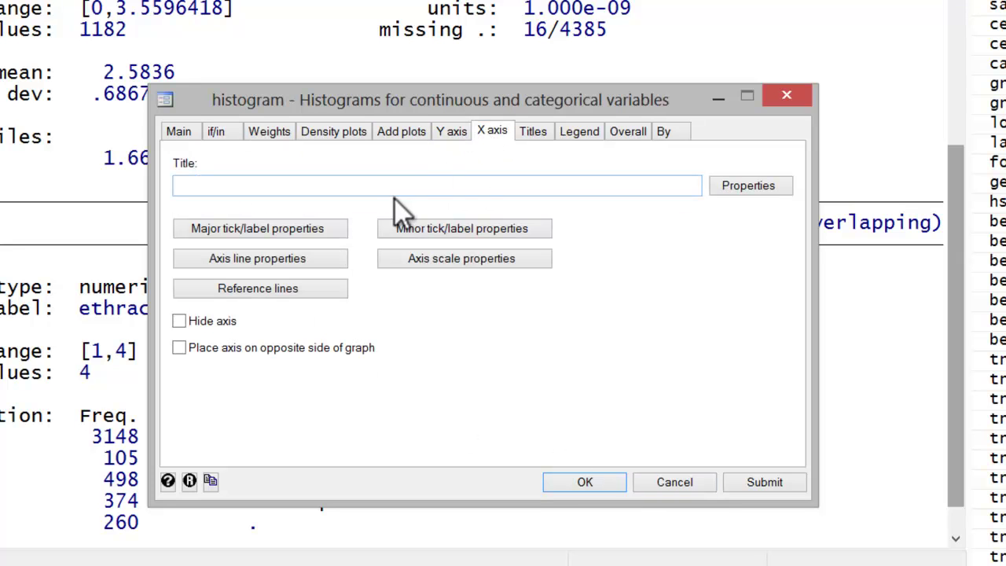
click(284, 295)
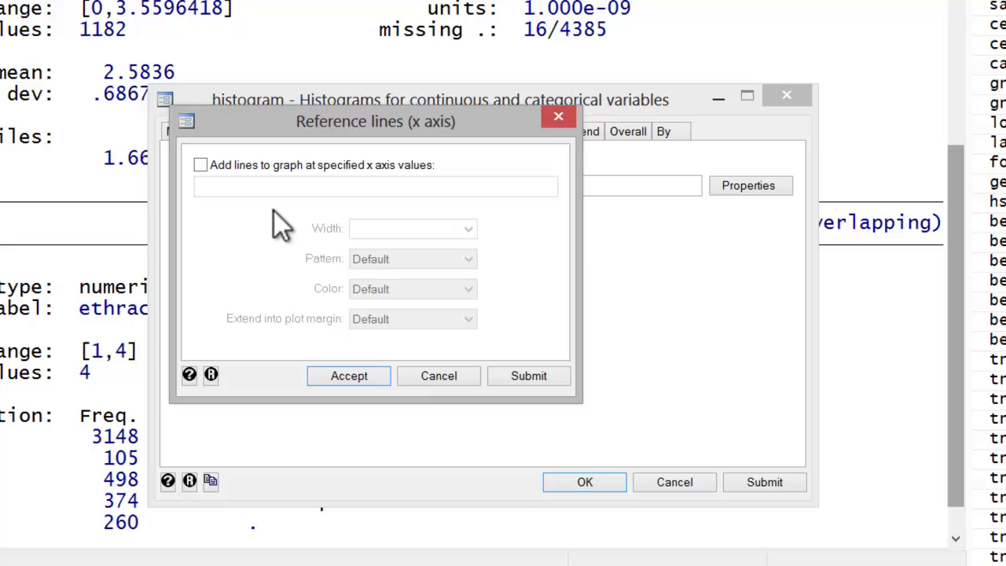
click(429, 377)
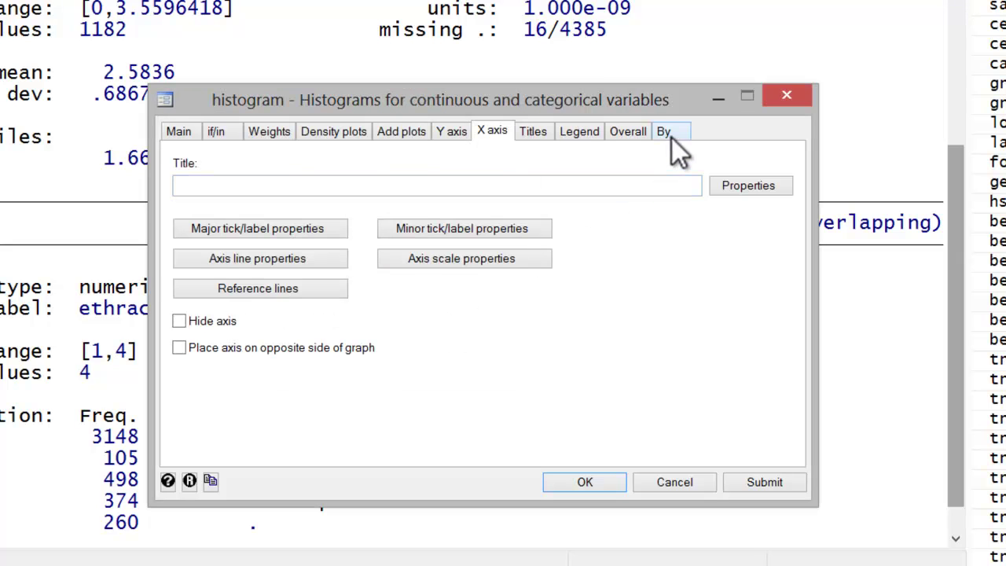
click(667, 132)
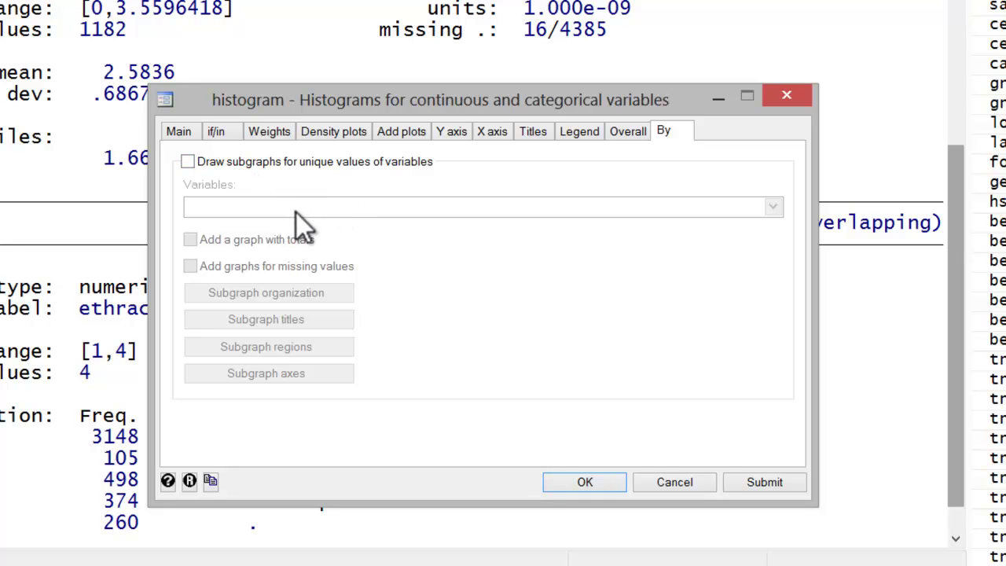
Add a normal-density plot on the Density plots tab and submit the soctrust histogram.
click(333, 137)
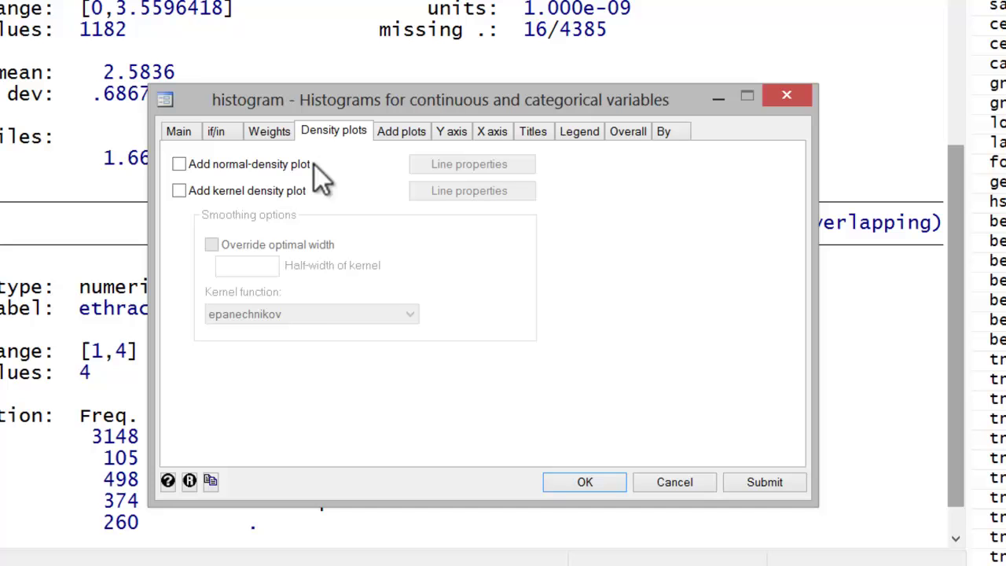
click(179, 165)
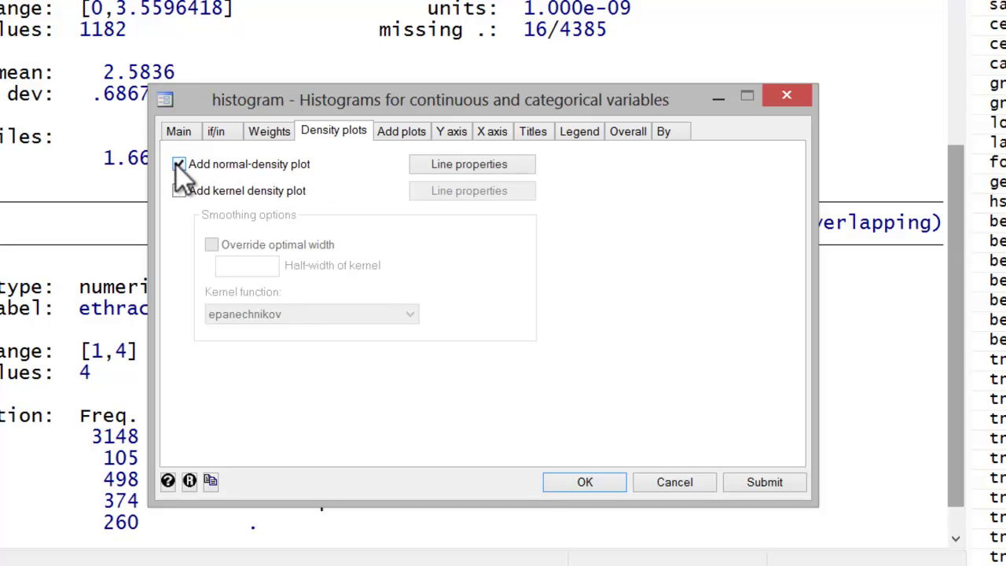
click(754, 482)
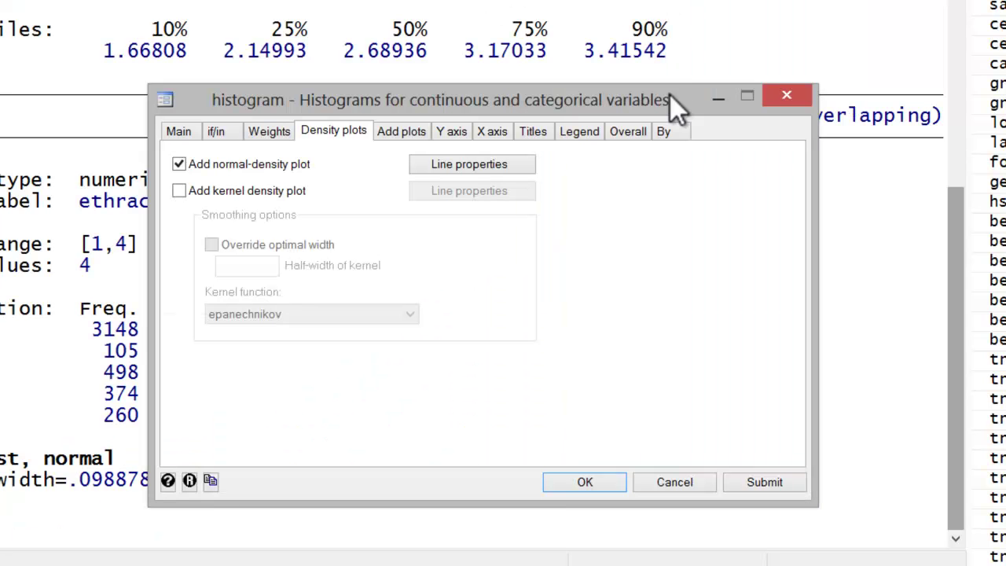
Turn on drawing subgraphs grouped by ethrace.
click(664, 132)
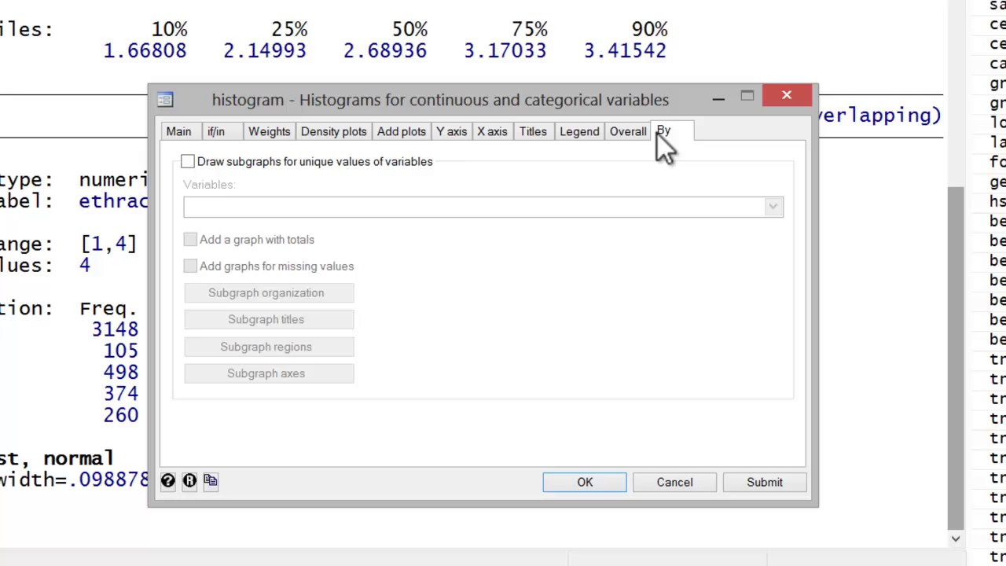
click(191, 163)
click(225, 209)
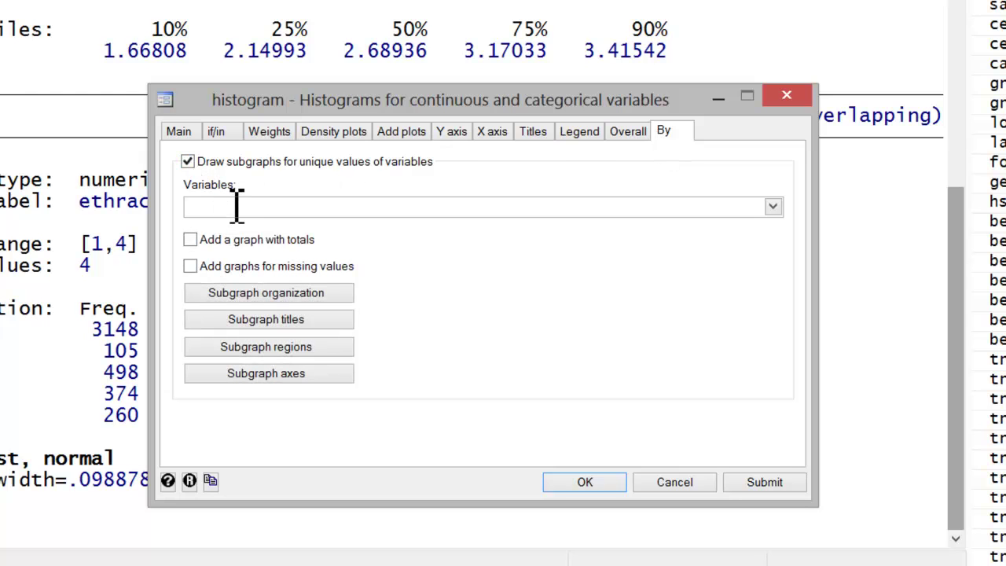
text(ethrace)
Arrange the ethrace subgraphs in columns and redraw the histogram.
click(257, 298)
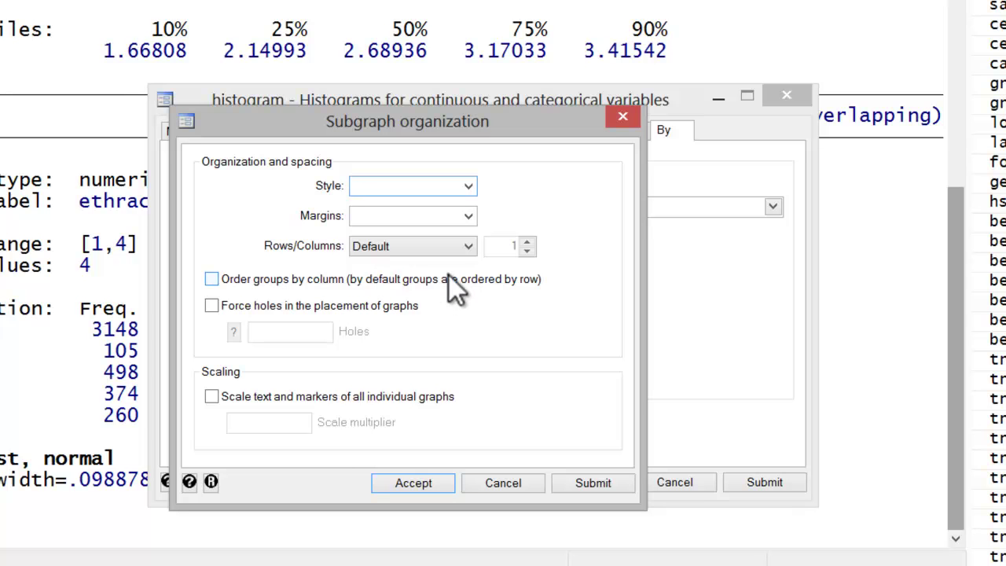
click(457, 251)
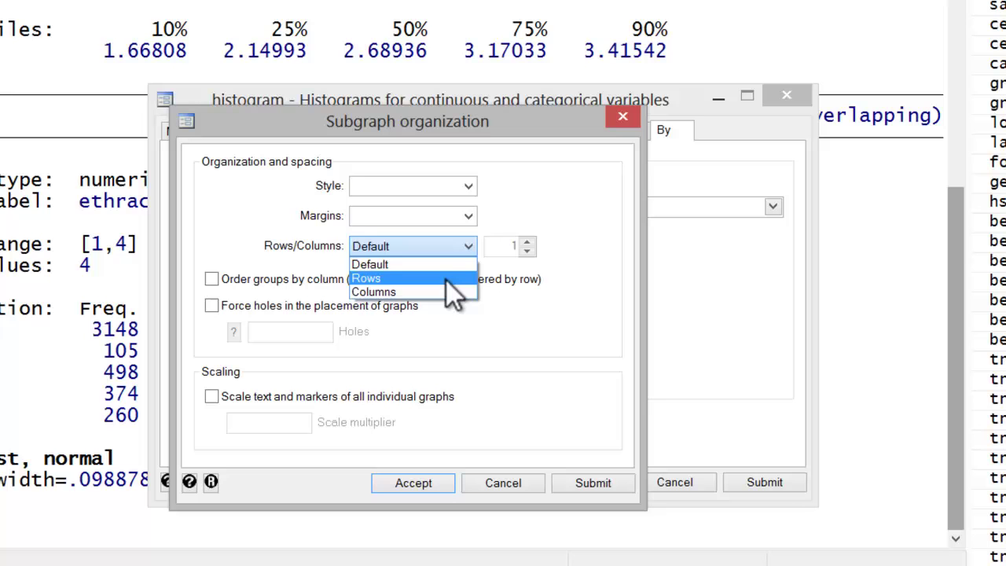
click(442, 290)
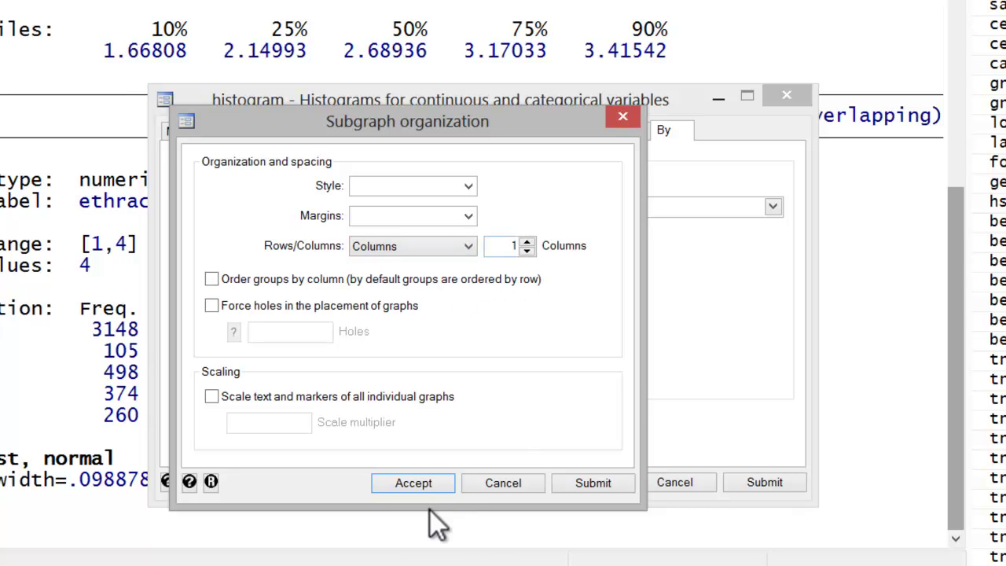
click(427, 490)
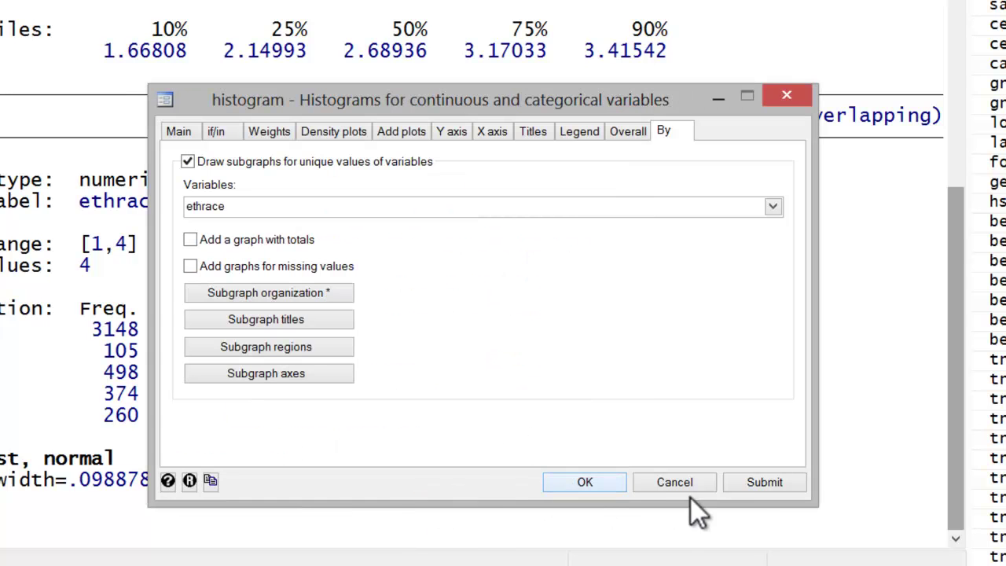
click(756, 481)
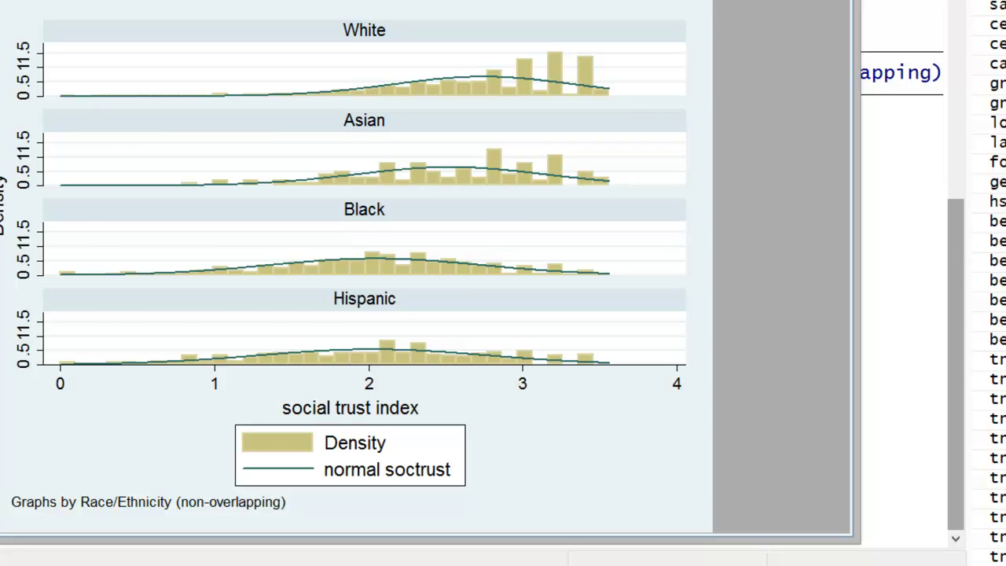
key(alt+Tab)
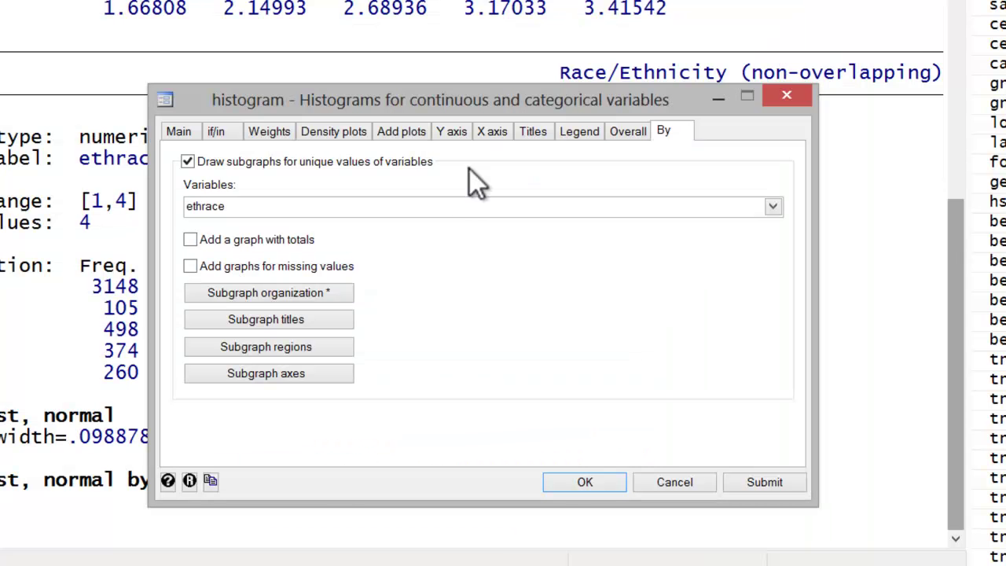
Reset the dialog and draw a Percent histogram of ethrace as discrete data.
click(190, 480)
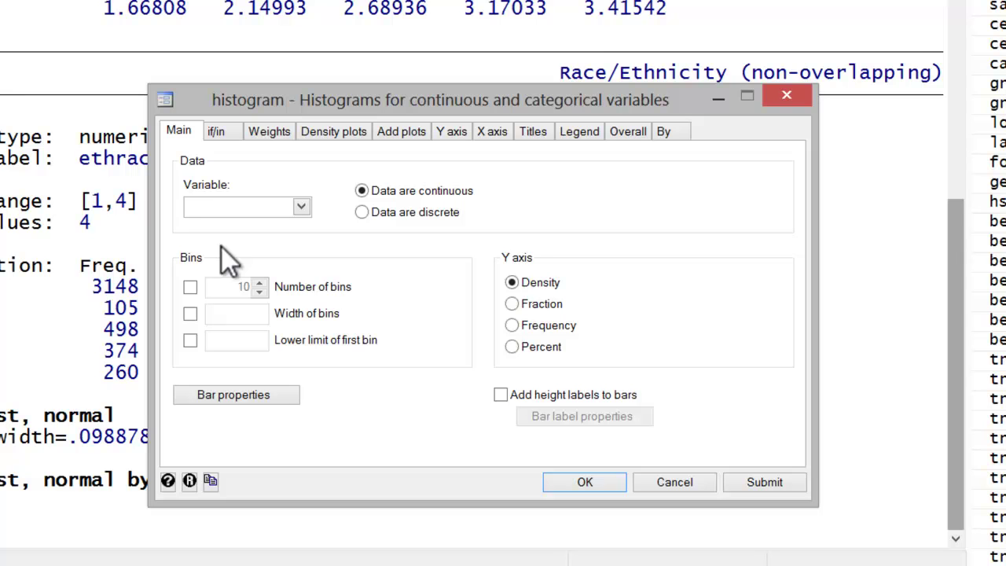
click(226, 206)
text(ethrace)
click(361, 212)
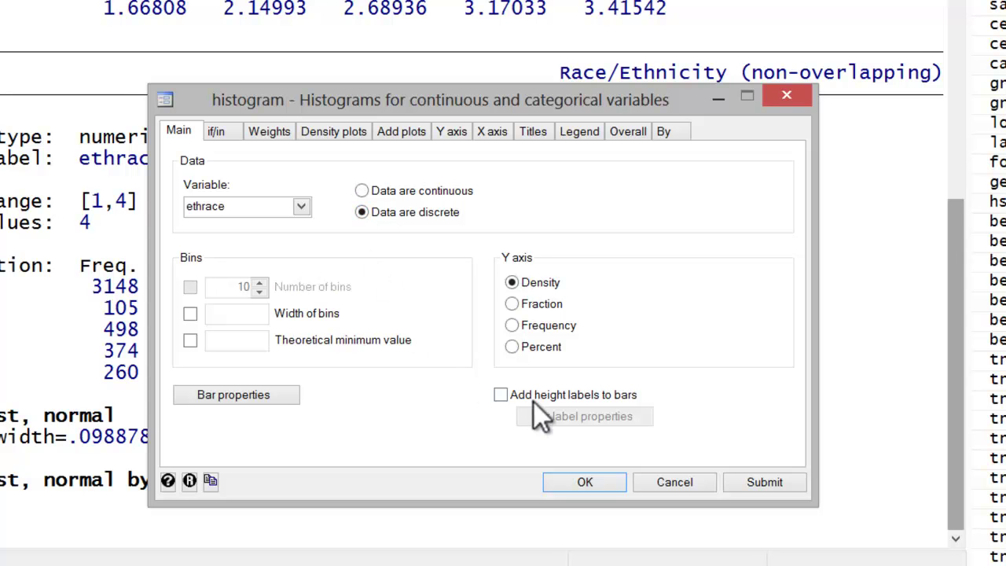
click(515, 349)
click(749, 483)
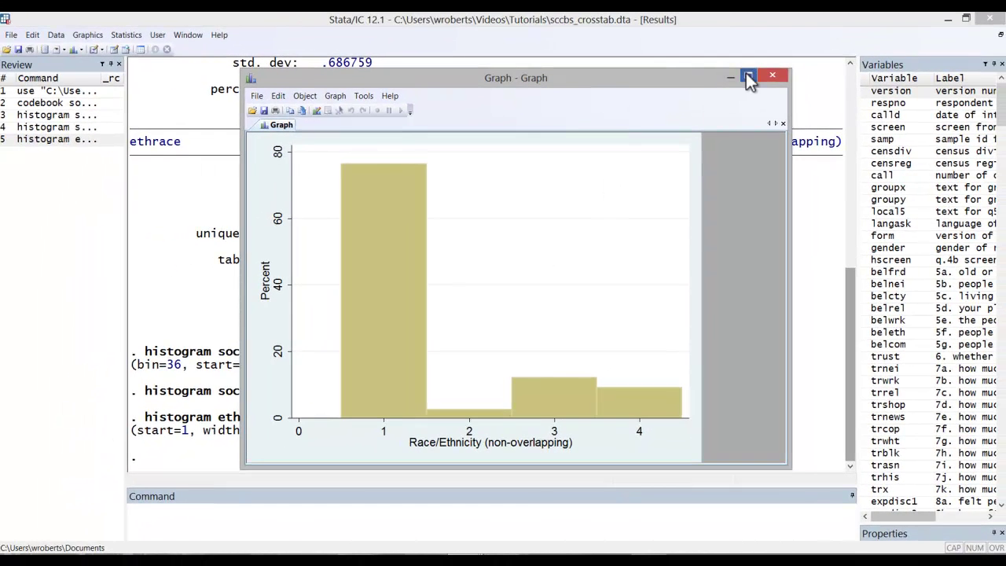
Maximize the graph, enter the Graph Editor, and open the x-axis properties.
click(749, 76)
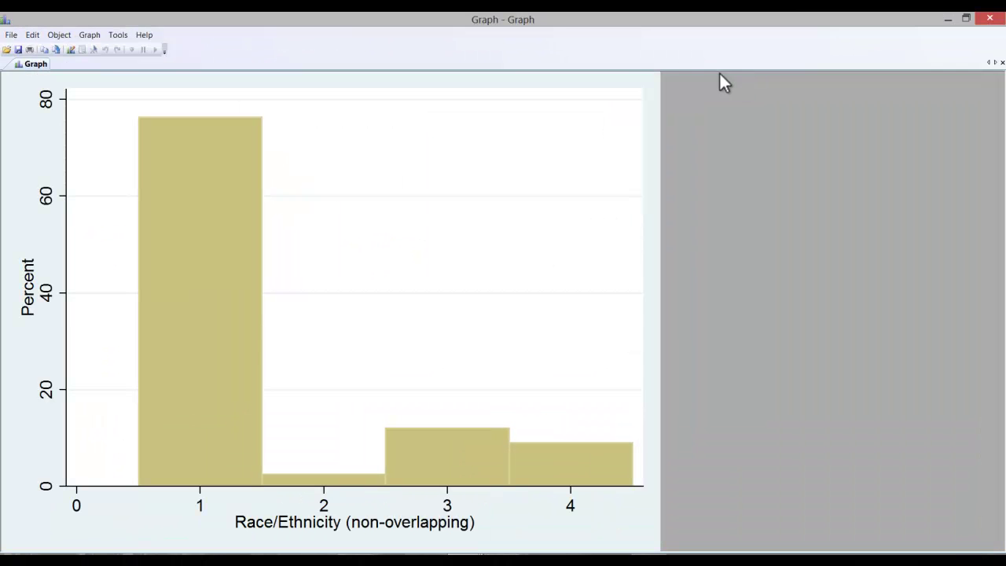
click(71, 51)
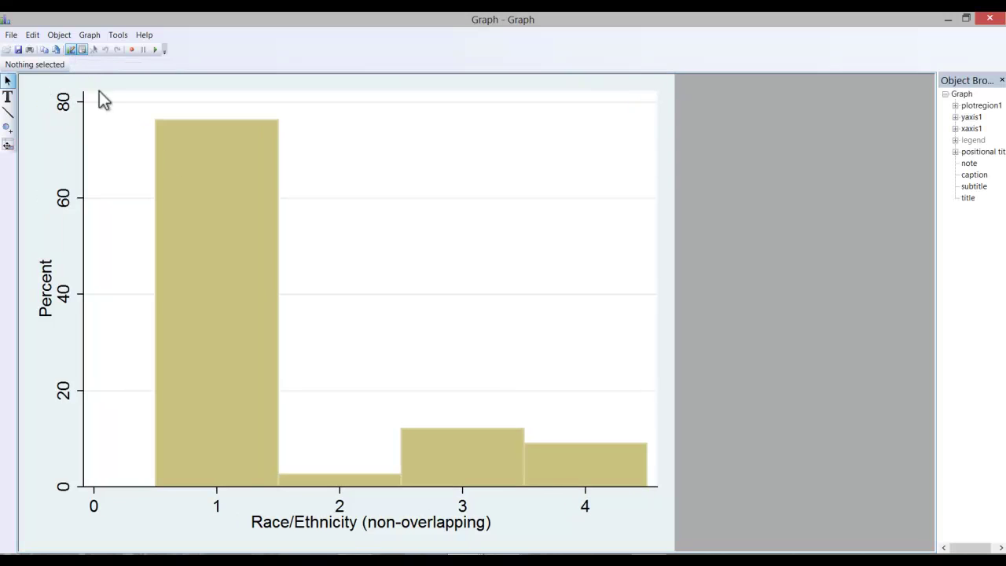
click(177, 513)
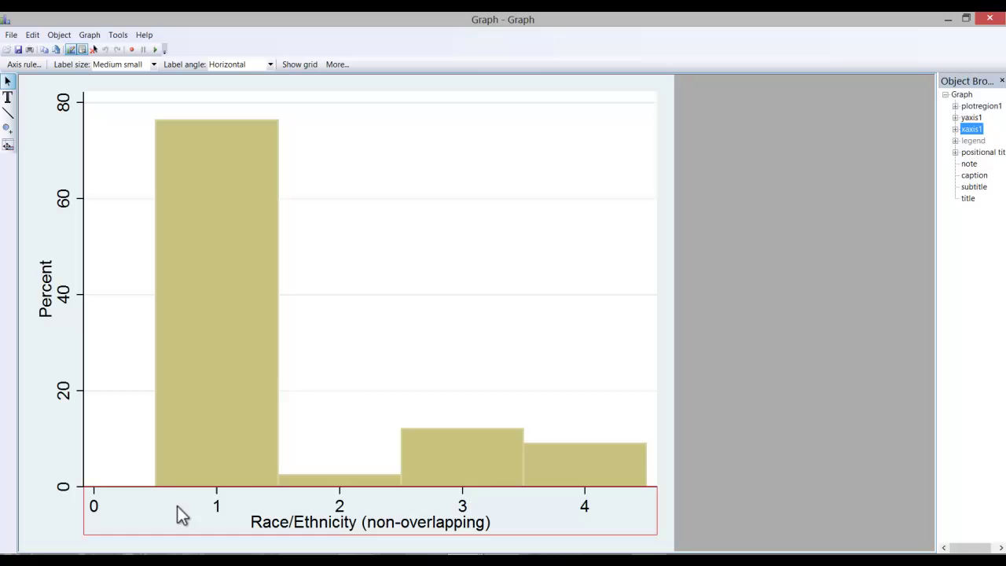
click(337, 64)
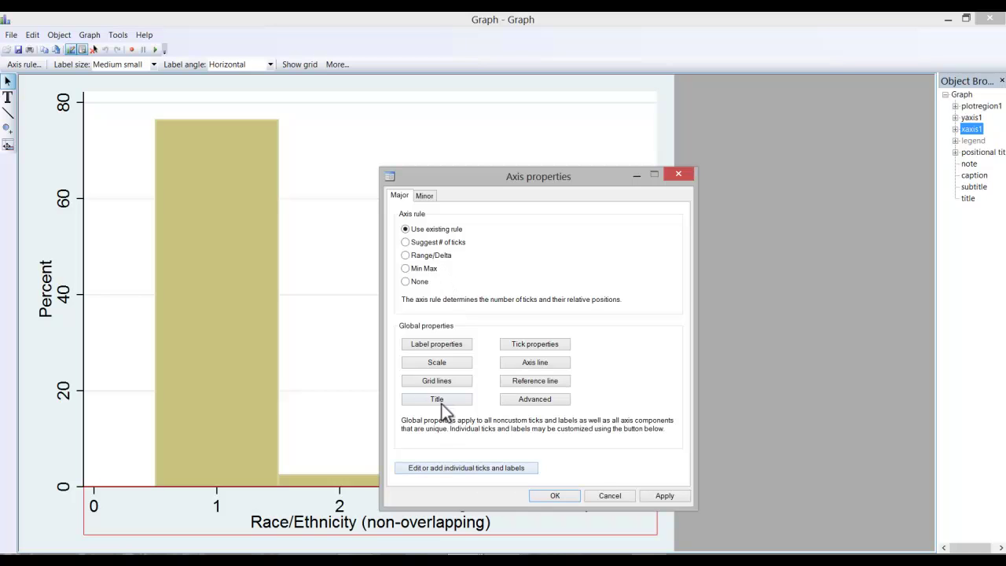
Give the 0 tick a custom style with its label and tick mark hidden.
click(443, 468)
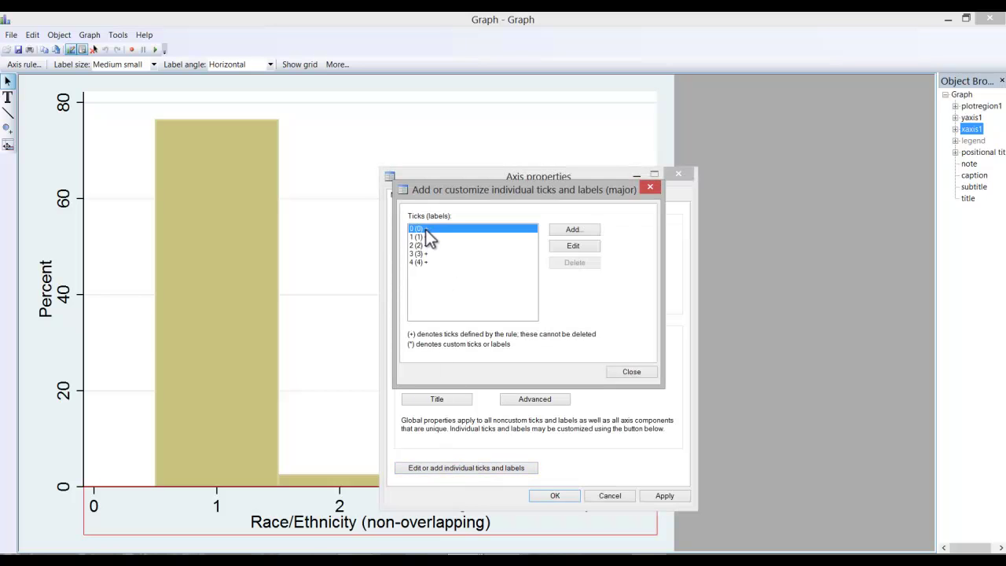
double_click(426, 228)
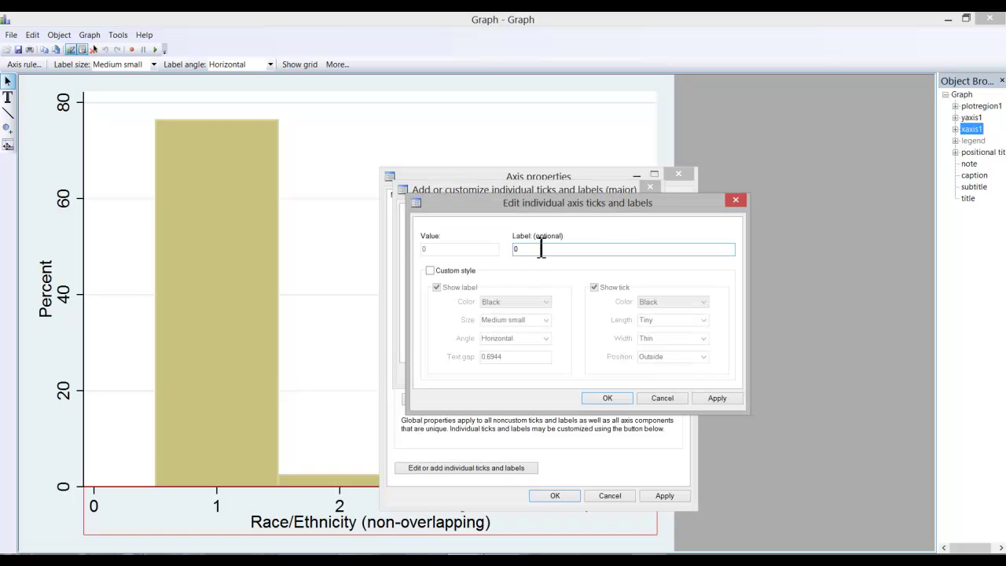
click(430, 271)
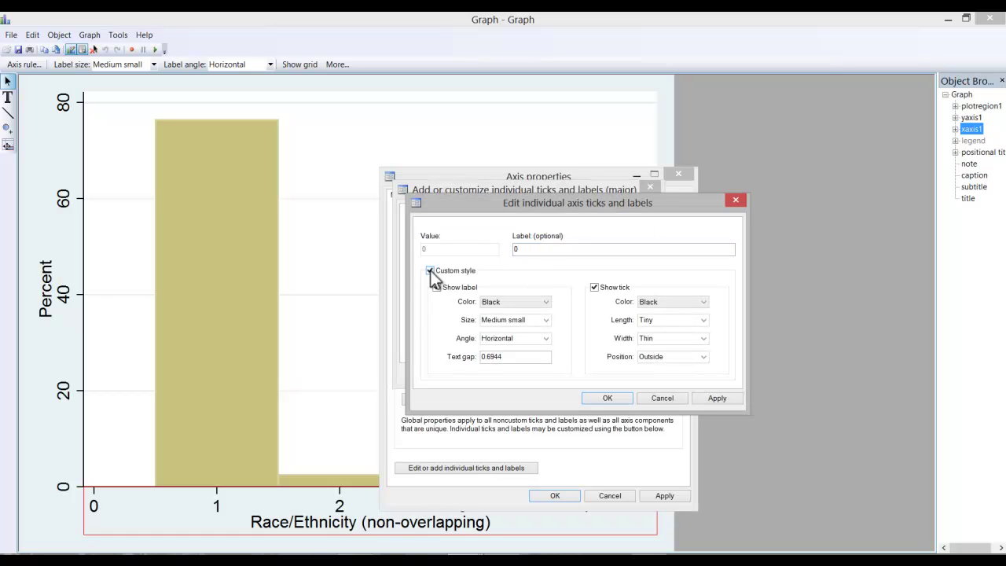
click(437, 287)
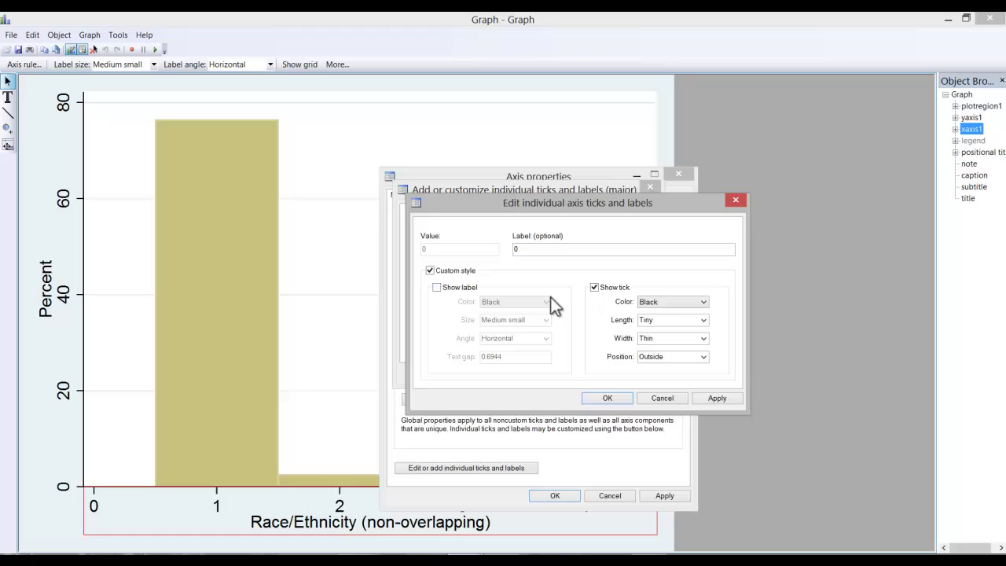
click(595, 286)
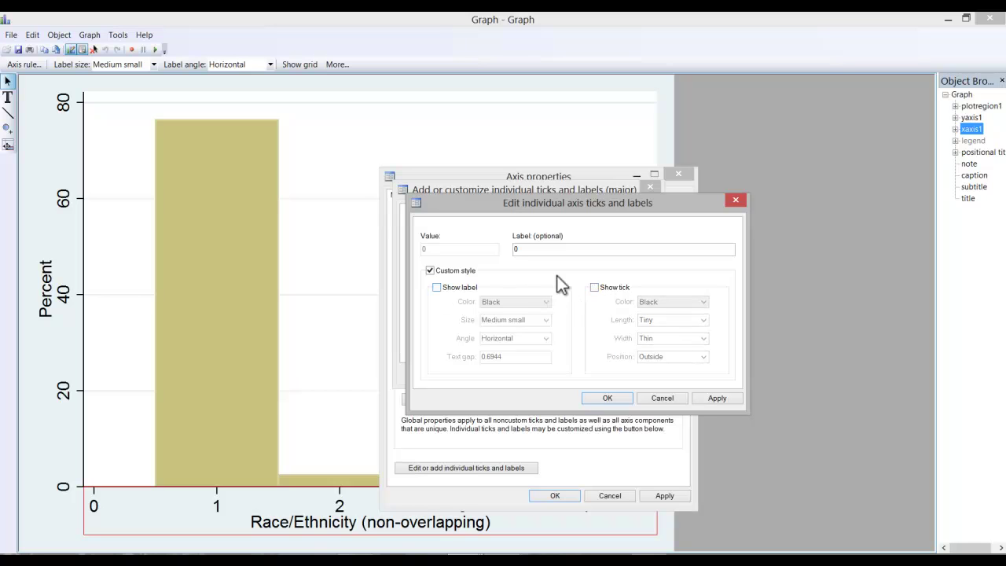
click(711, 399)
click(608, 399)
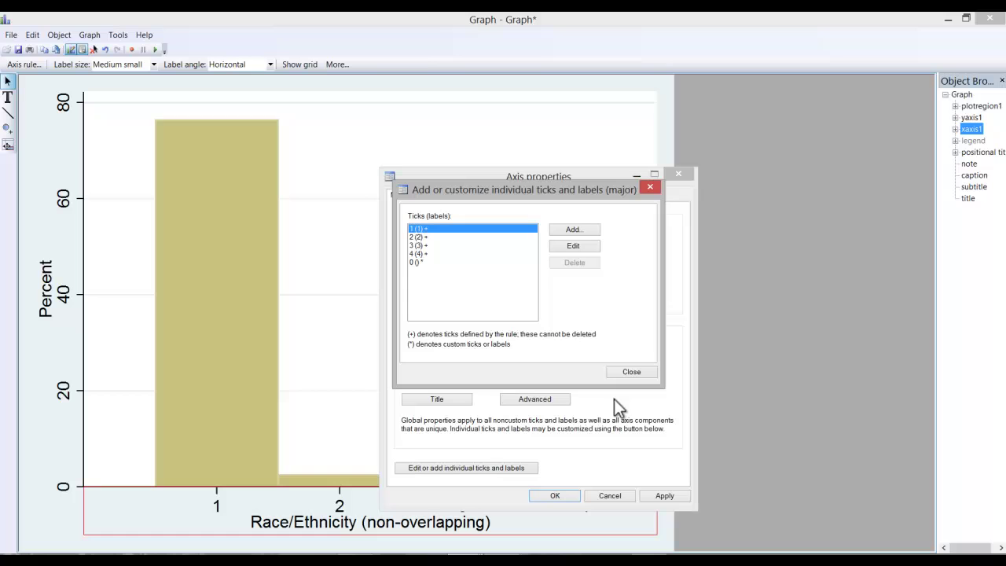
Extend the x-axis scale range with a lower limit of 0.5.
click(631, 372)
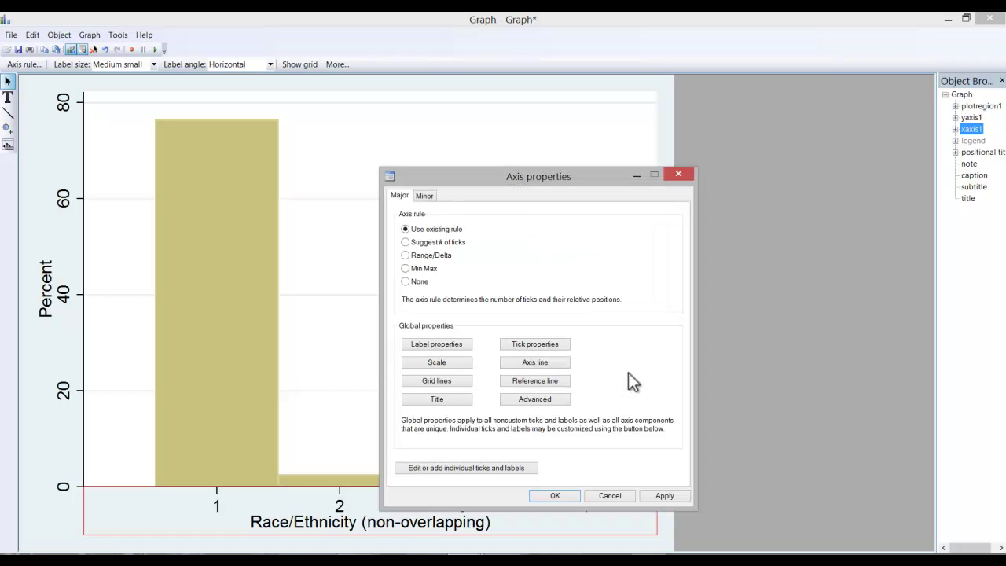
click(441, 363)
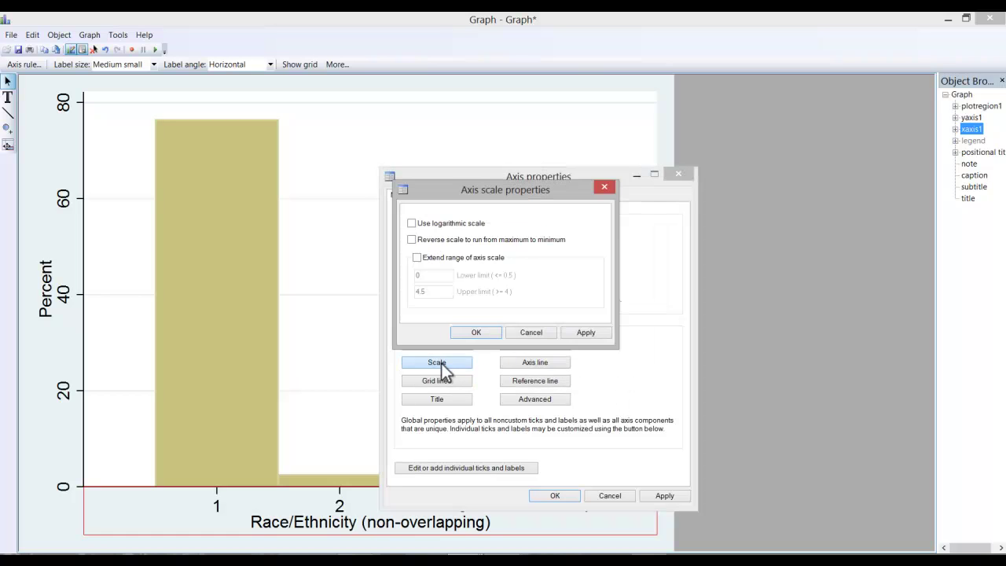
click(416, 256)
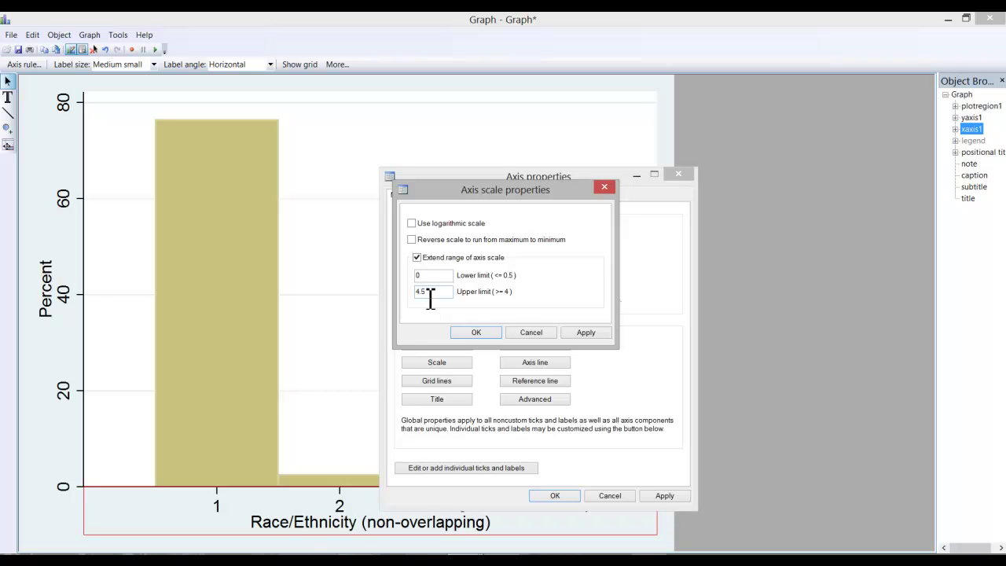
drag(425, 276, 403, 272)
text(0.5)
click(588, 333)
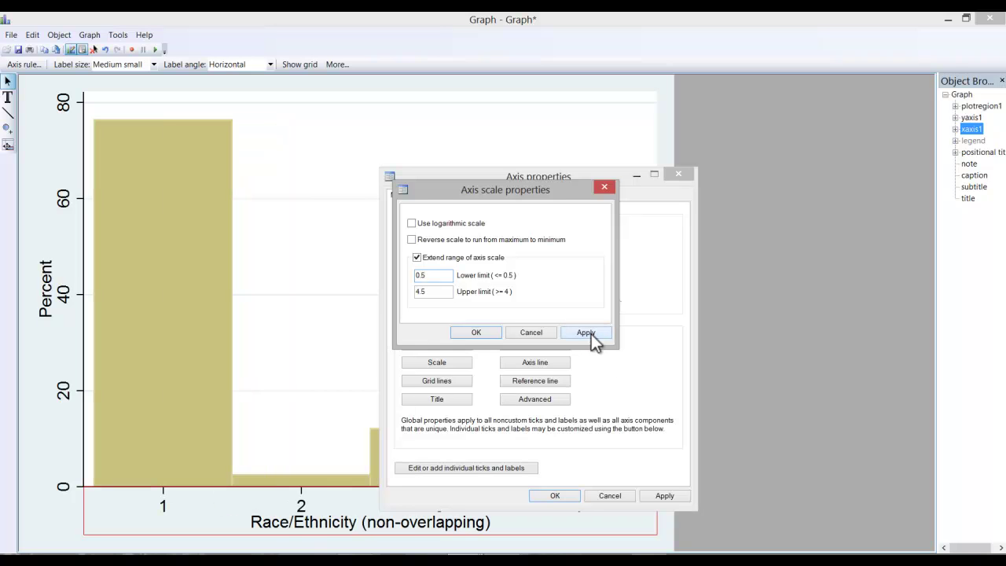
click(480, 332)
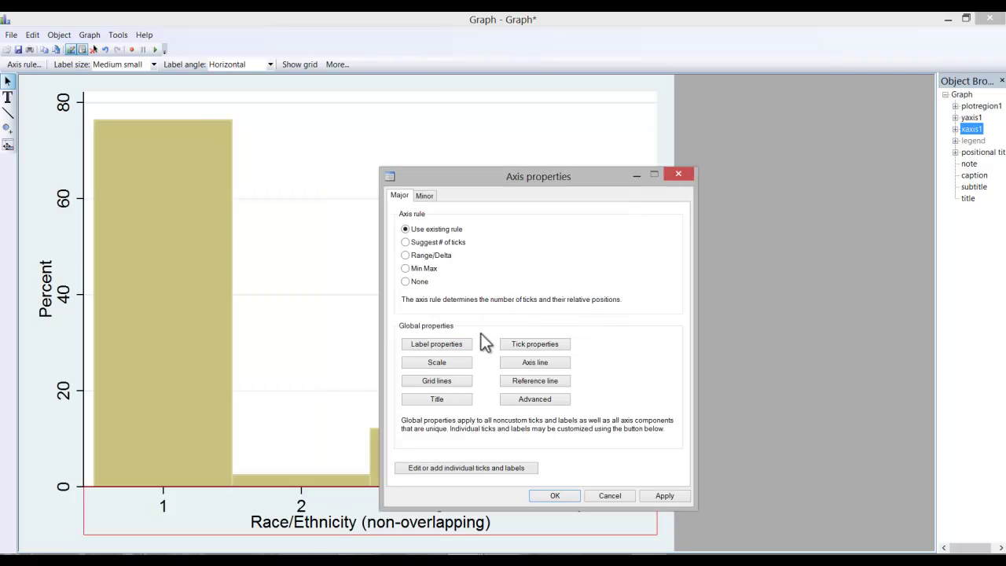
Set the histogram bars' width to .75 in Bar Properties.
click(556, 495)
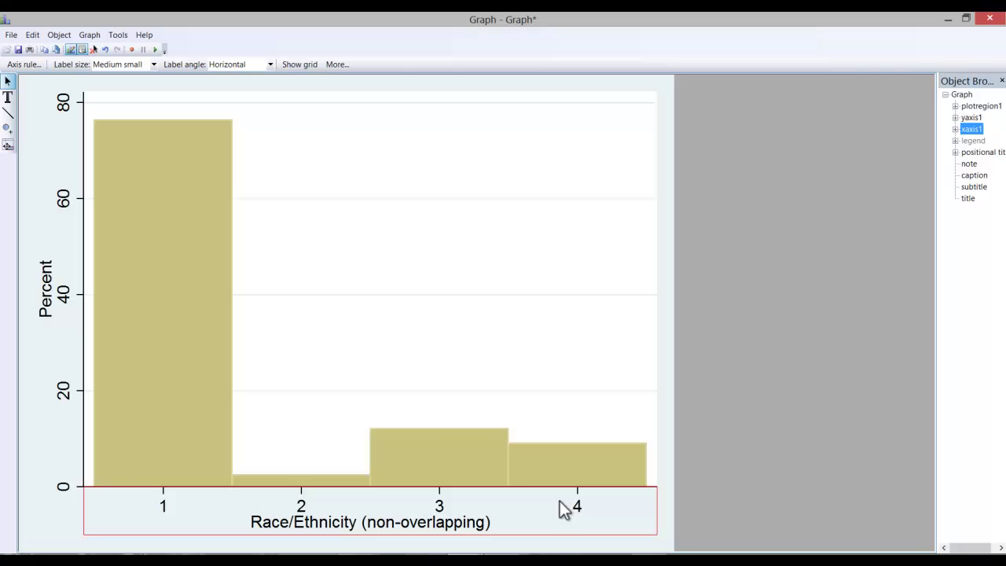
click(198, 264)
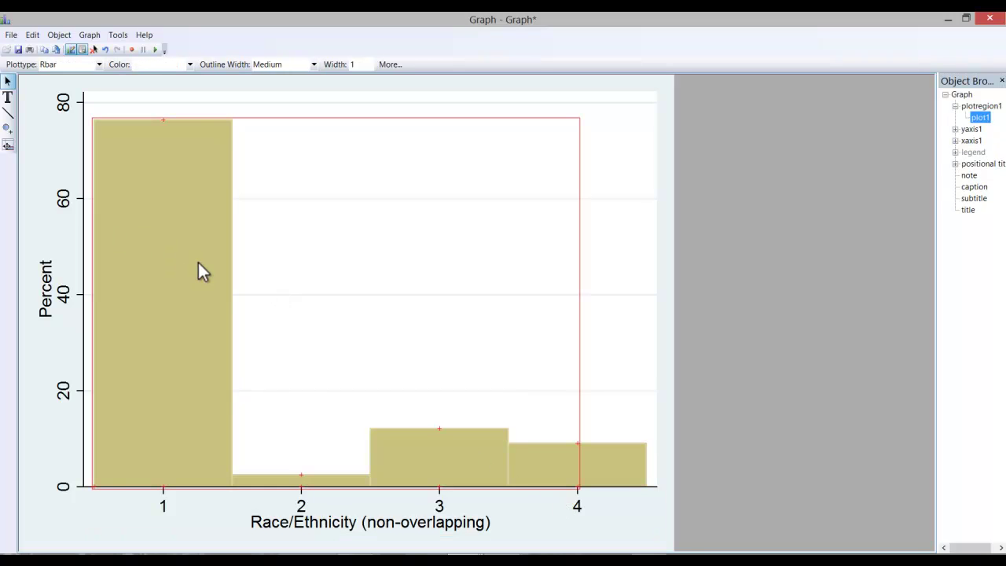
right_click(151, 240)
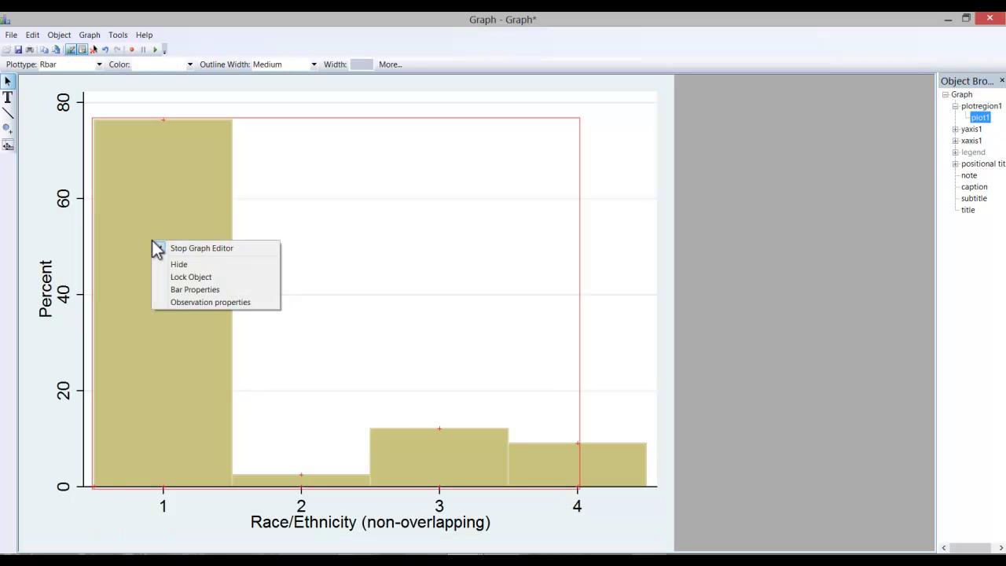
click(187, 289)
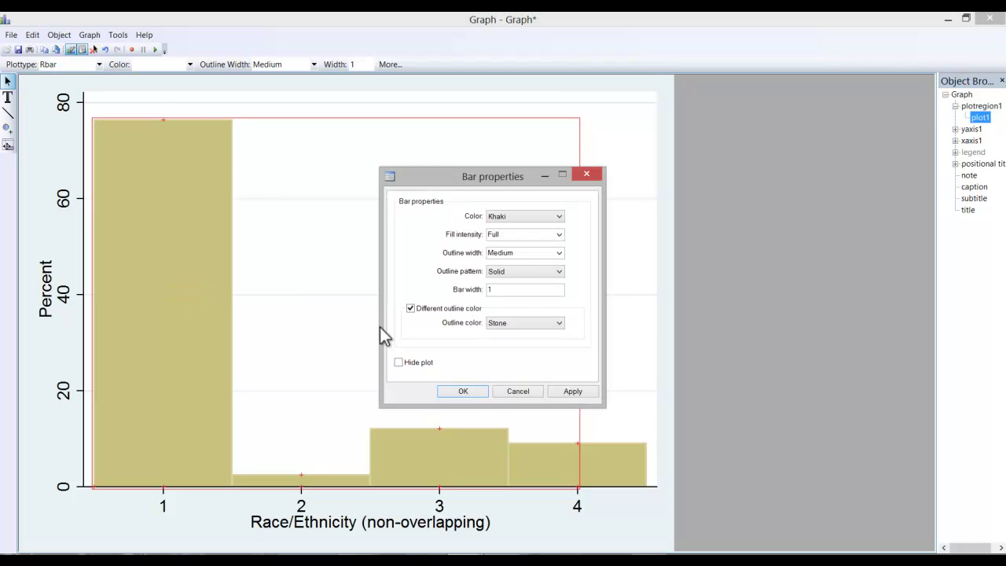
double_click(509, 297)
text(.75)
click(585, 397)
click(460, 392)
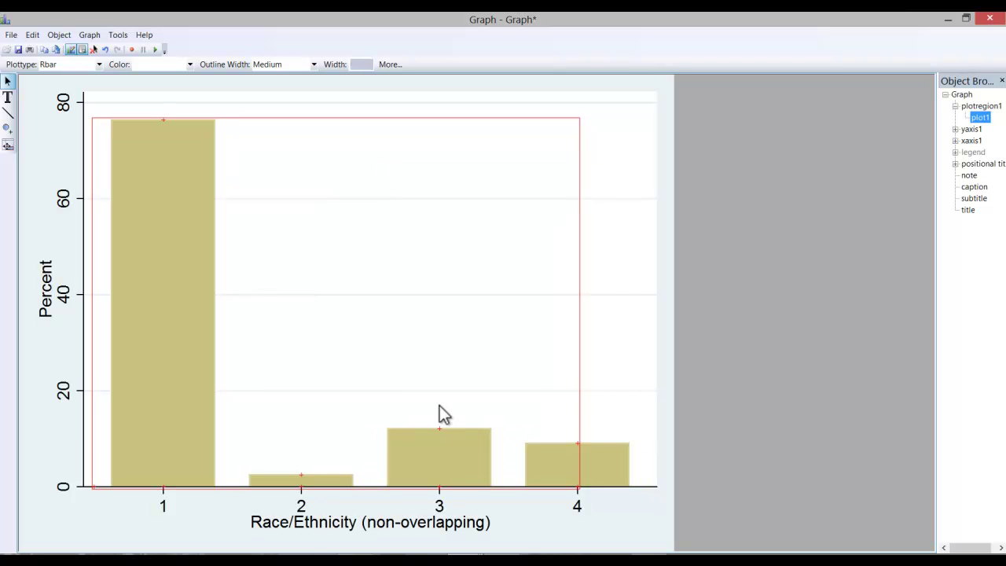
Use value labels for the x-axis so categories read White, Asian, Black, Hispanic.
click(304, 507)
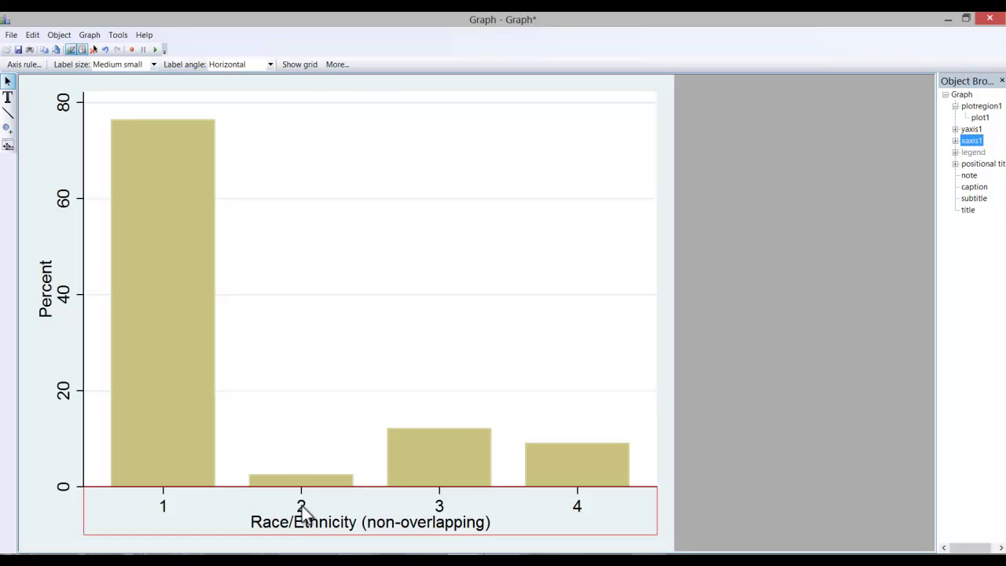
click(336, 65)
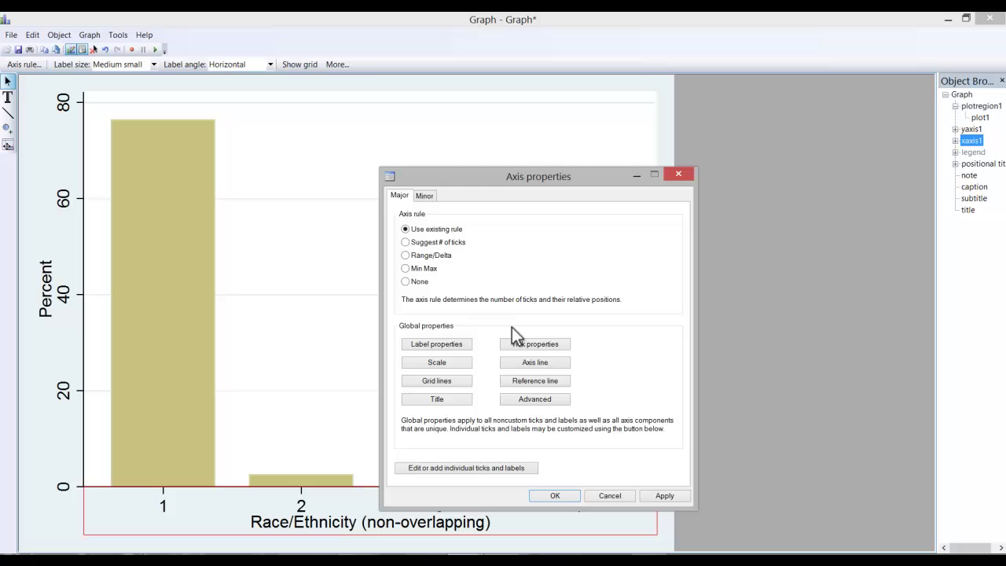
click(434, 346)
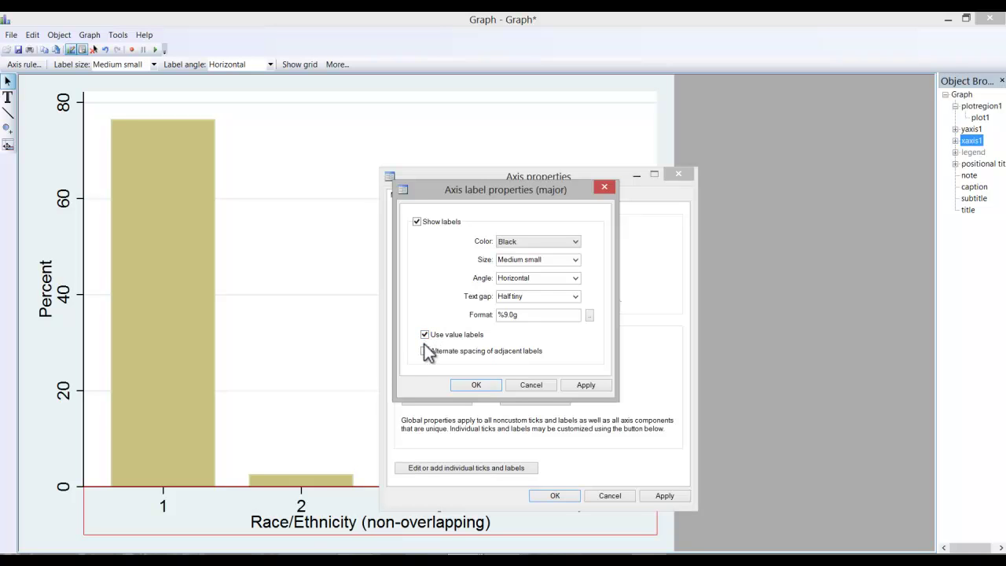
click(477, 385)
Turn off the x-axis tick marks and close the axis properties.
click(529, 345)
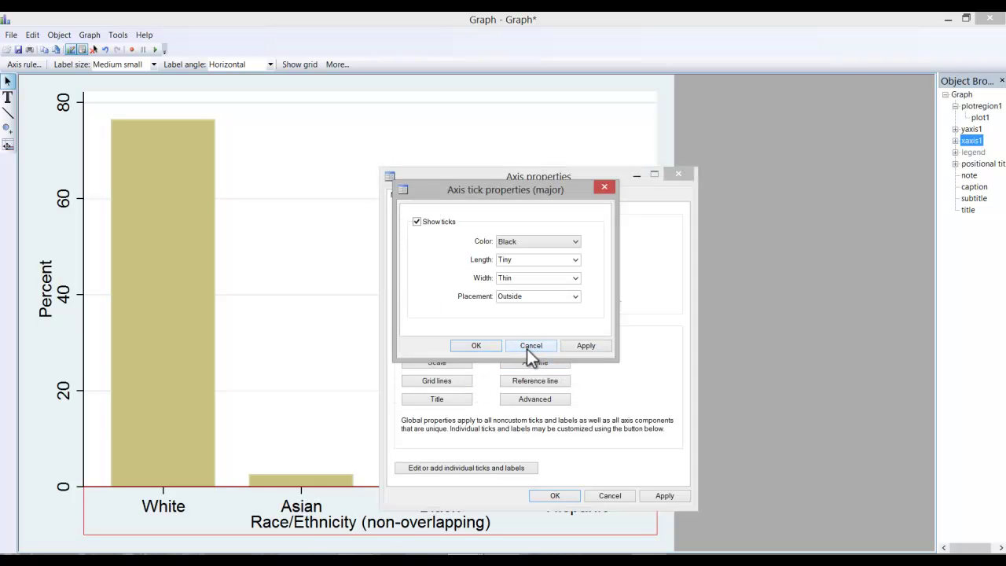
click(417, 223)
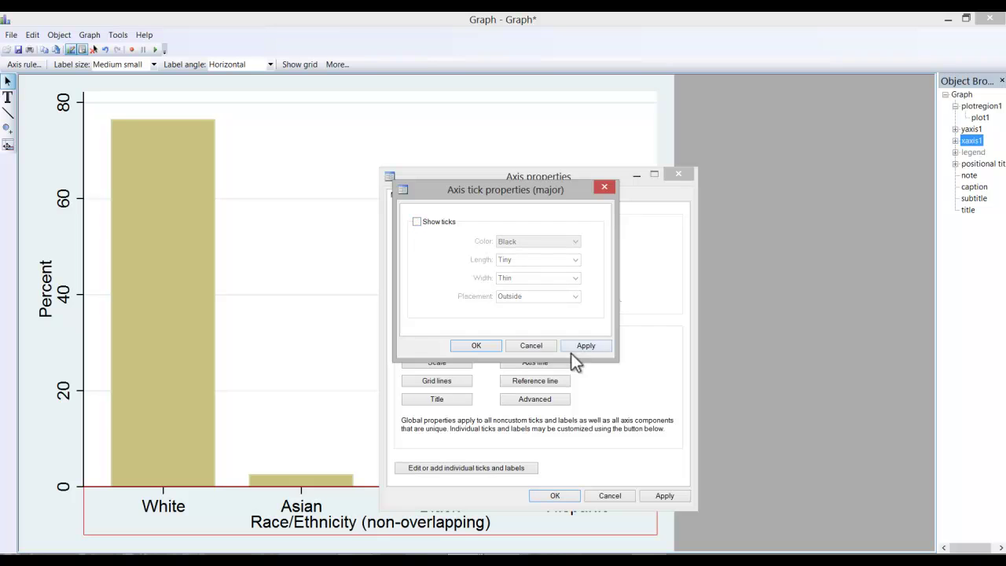
click(484, 348)
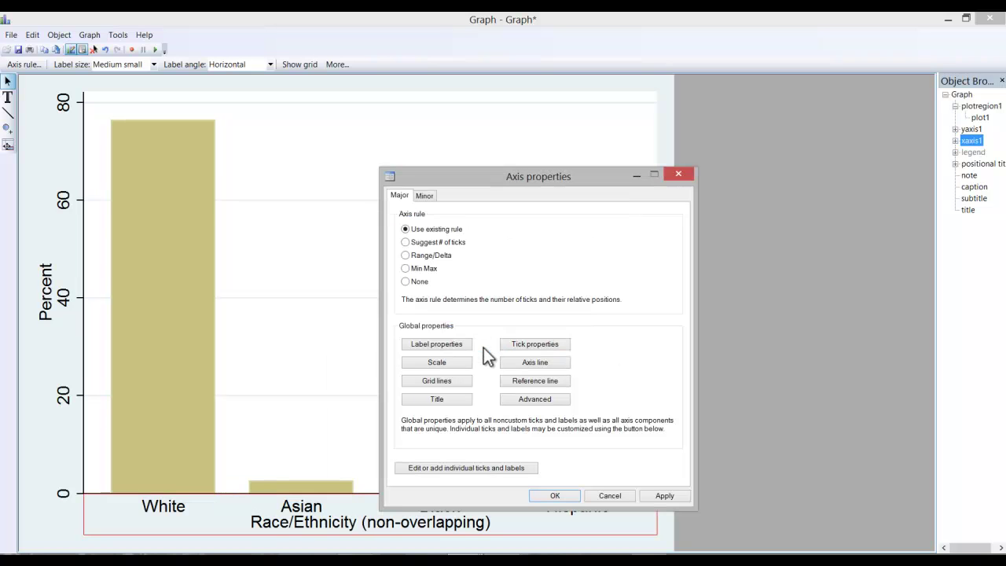
click(554, 495)
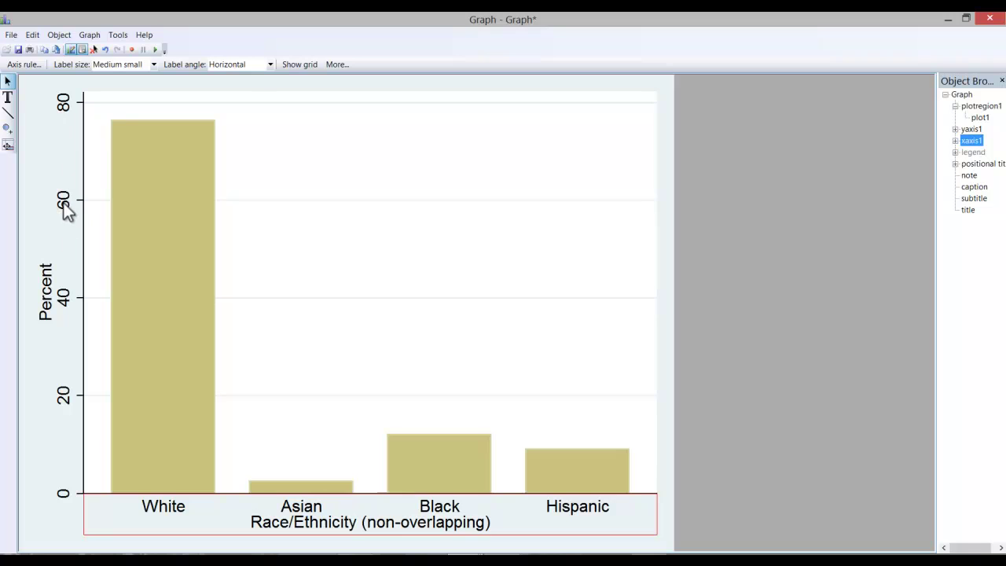
Set the y-axis label angle to Horizontal.
click(55, 161)
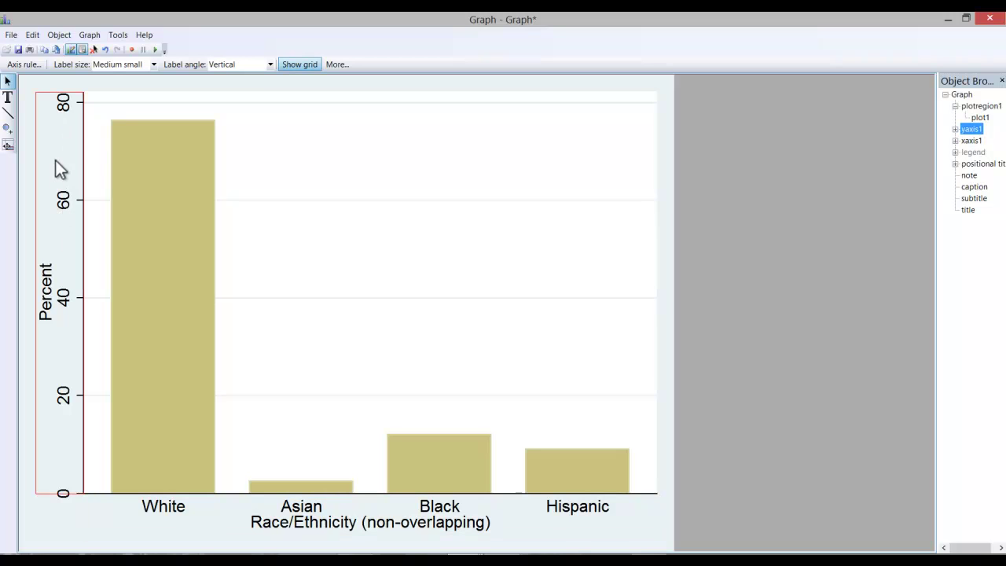
click(269, 64)
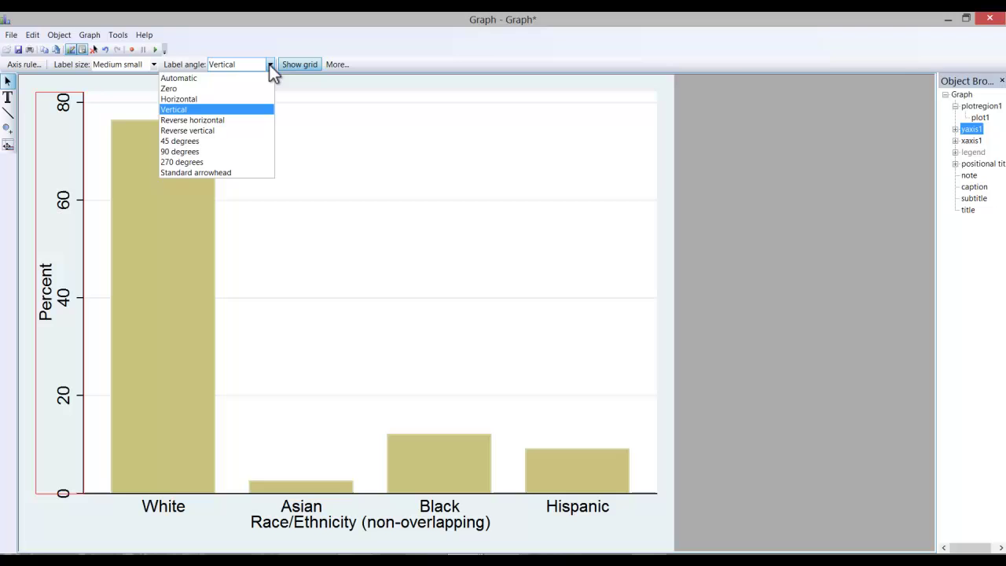
click(246, 99)
click(335, 159)
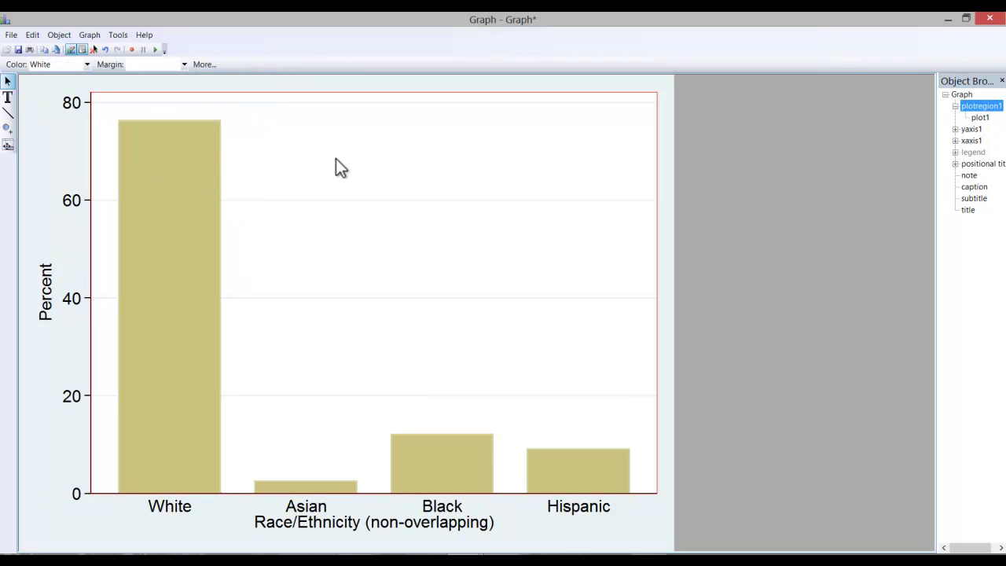